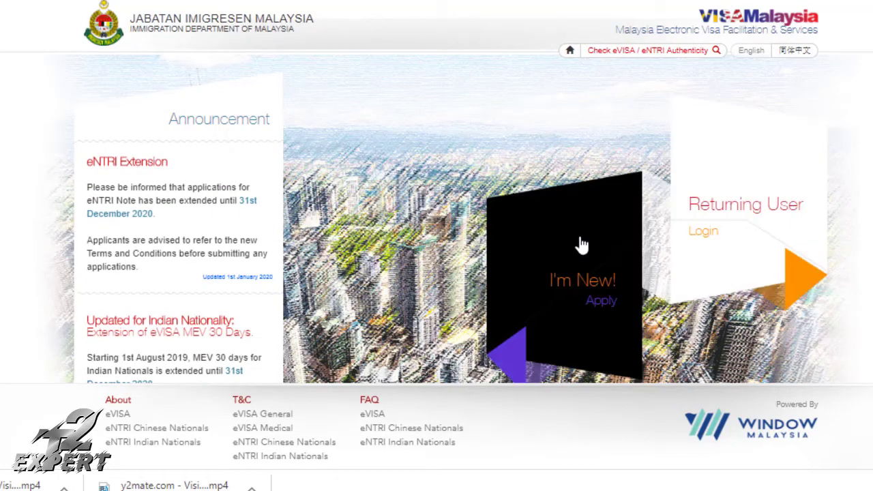
Open the new-applicant Registration form via 'I'm New! Apply' and look over its empty fields
left_click(585, 292)
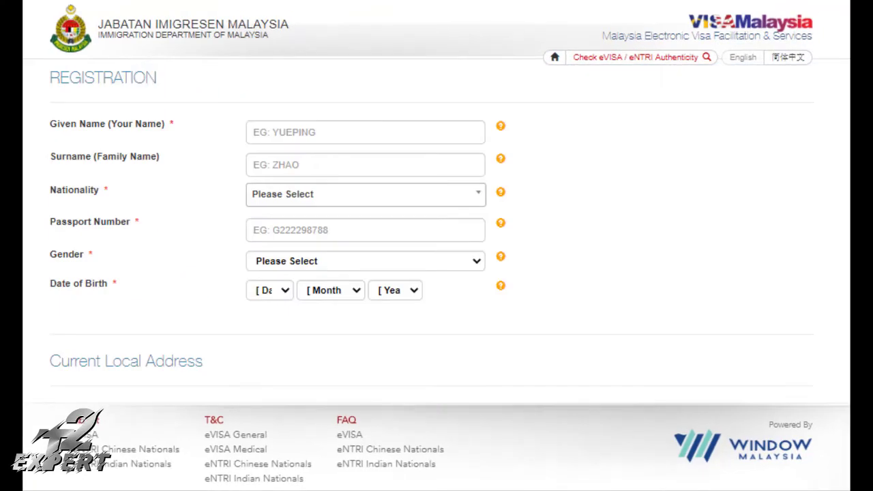
scroll(436, 205, "down", 1)
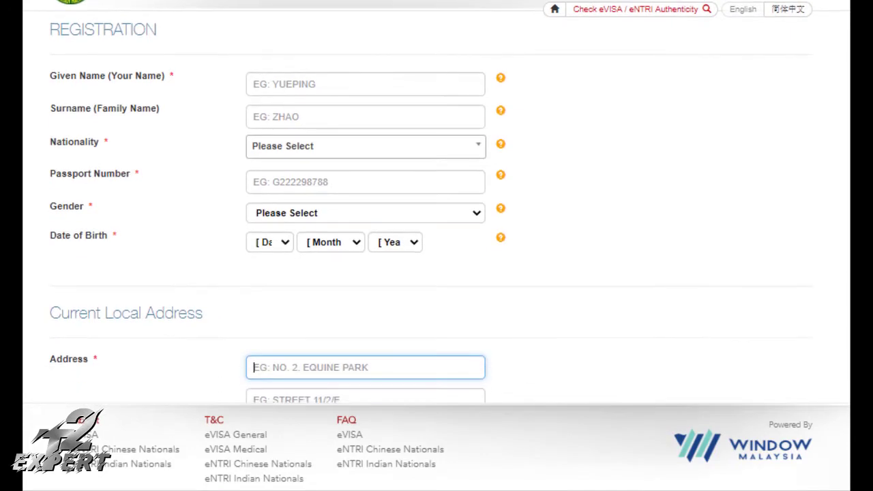
scroll(436, 205, "up", 1)
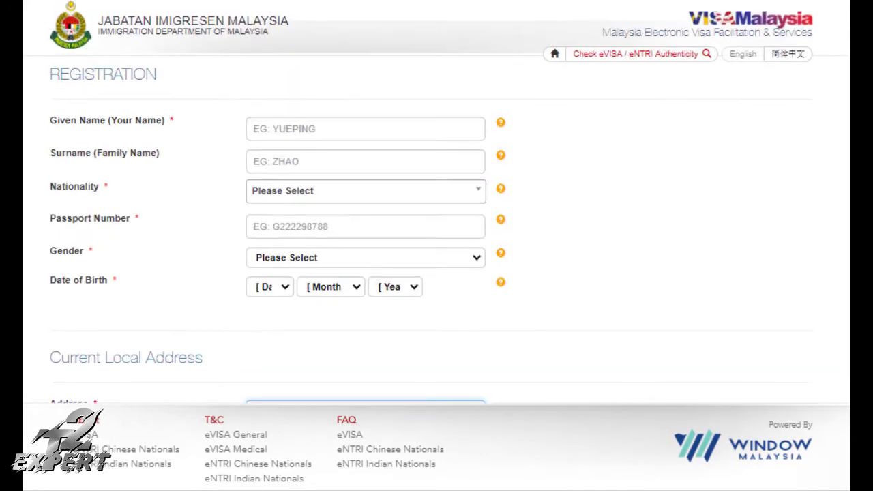
scroll(437, 204, "down", 1)
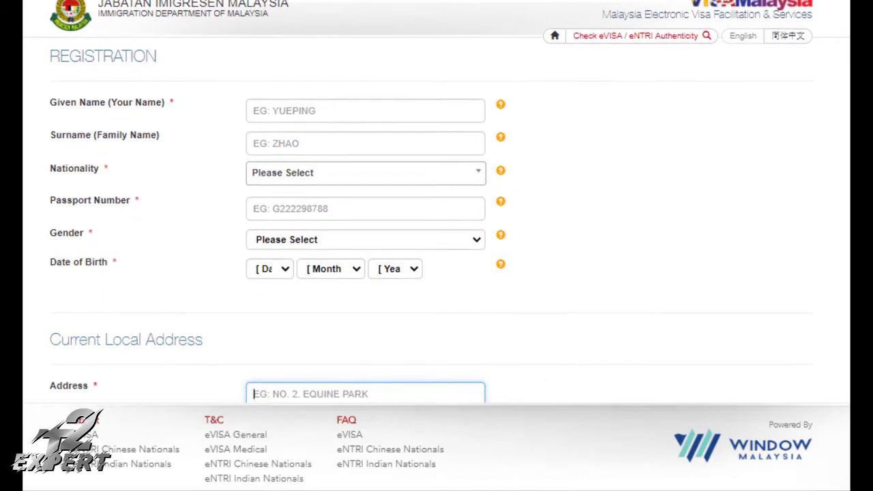
scroll(436, 205, "up", 1)
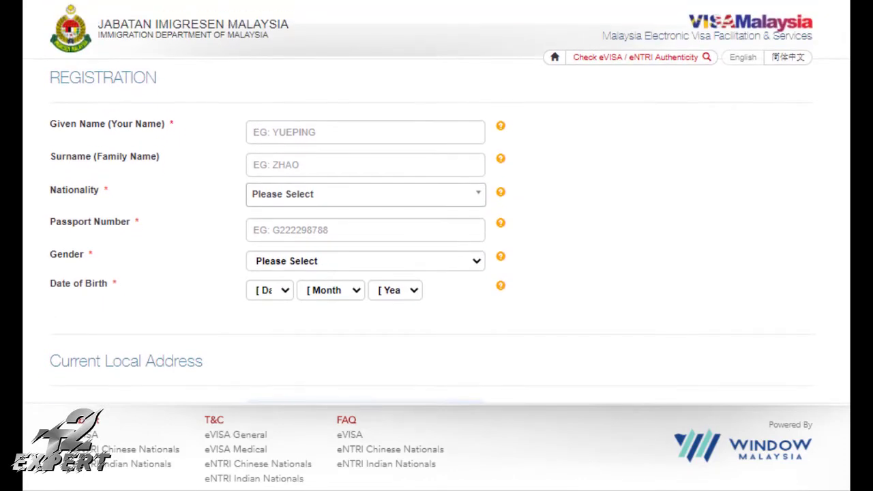
scroll(437, 204, "down", 1)
scroll(436, 205, "up", 1)
left_click(334, 199)
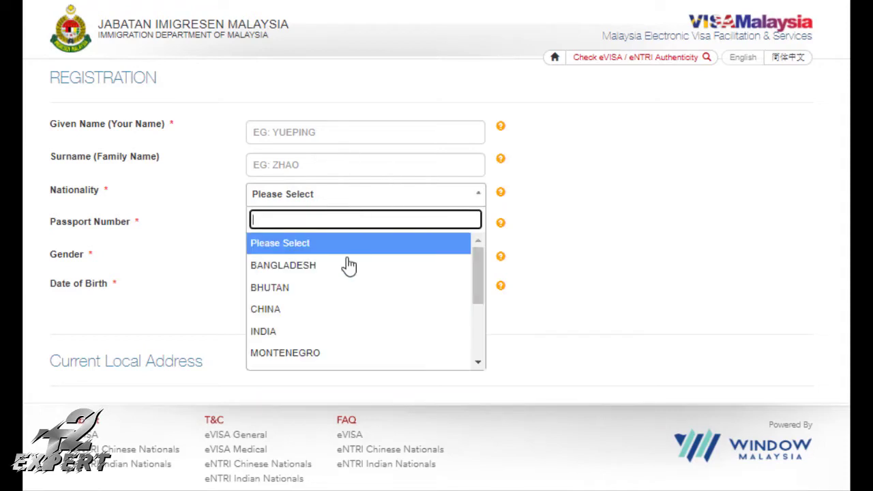
left_click(633, 254)
scroll(608, 123, "down", 3)
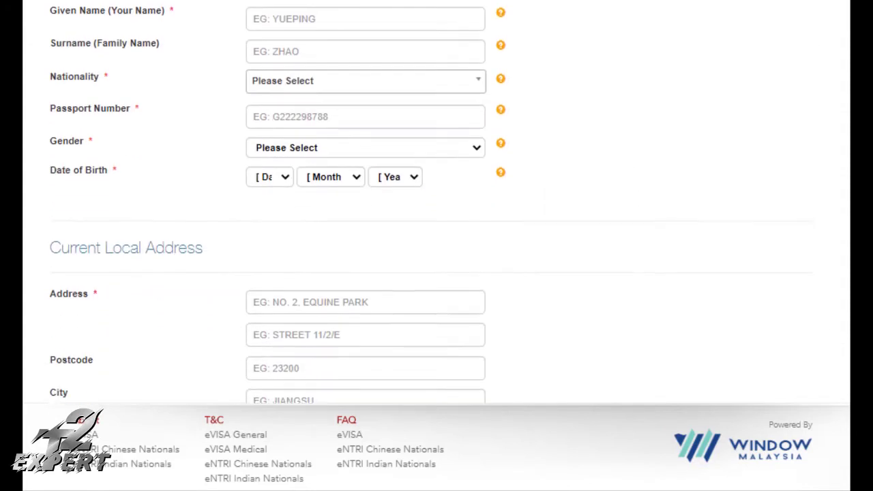
left_click(367, 152)
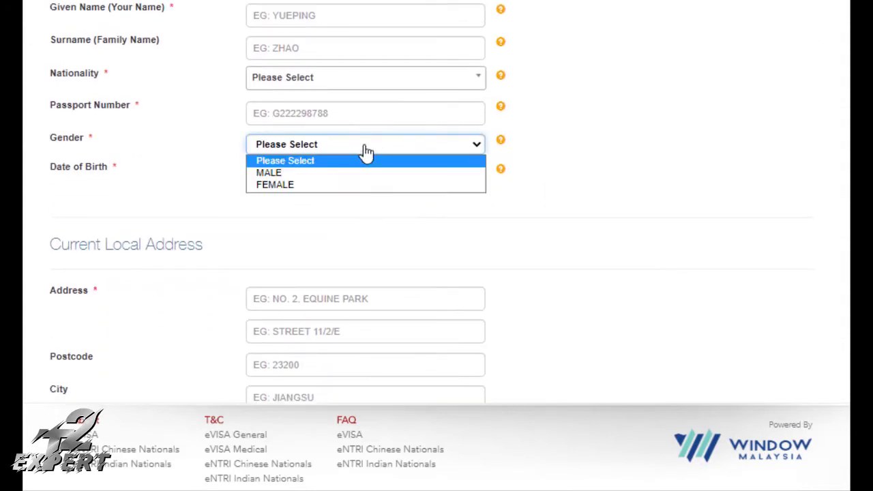
left_click(725, 205)
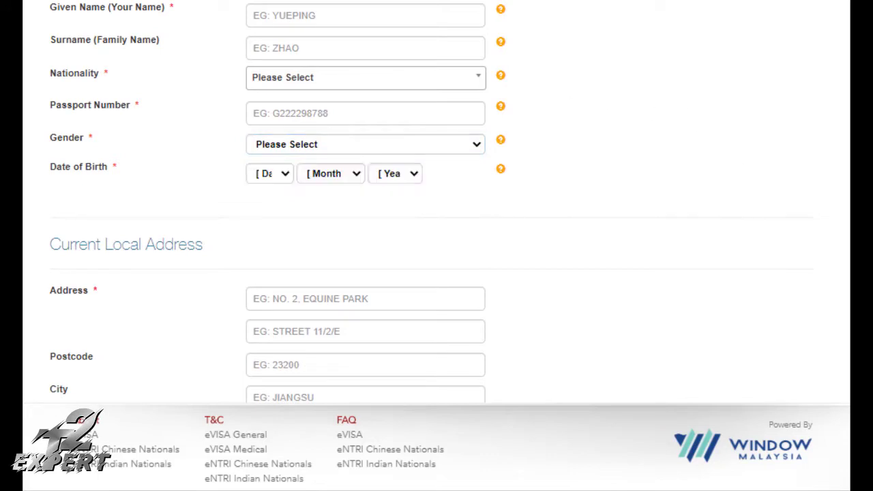
scroll(416, 146, "down", 2)
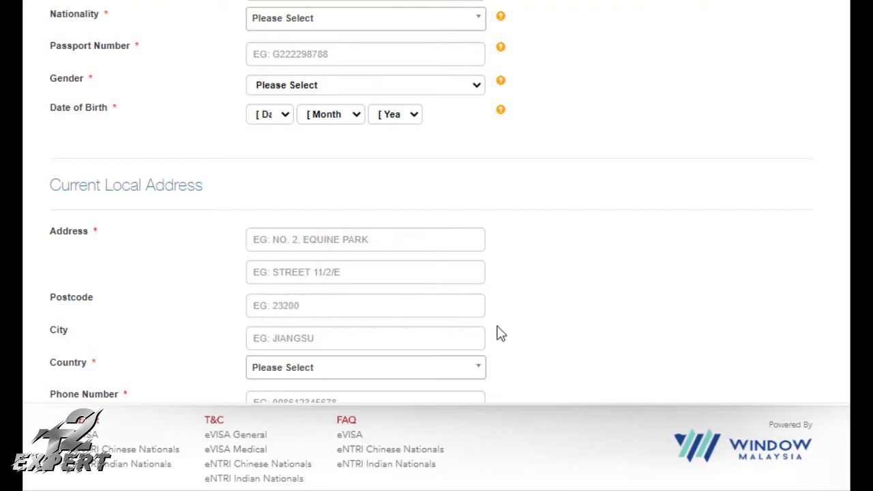
scroll(431, 202, "down", 3)
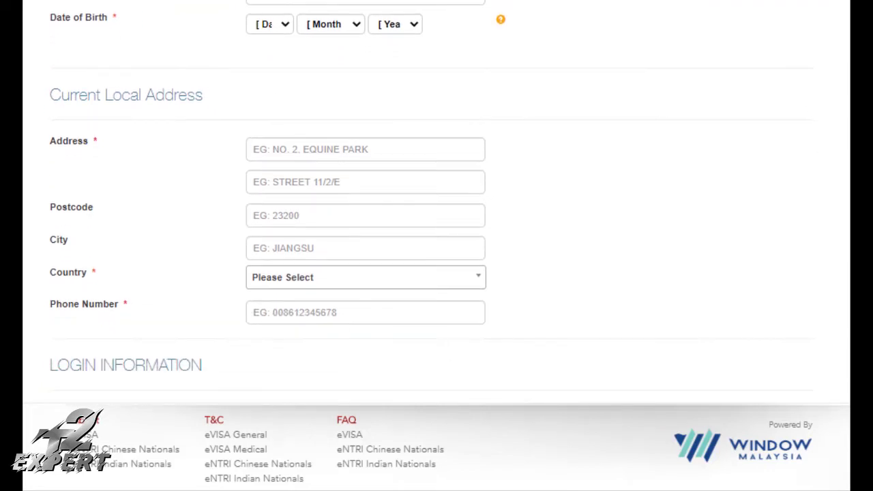
scroll(431, 202, "down", 1)
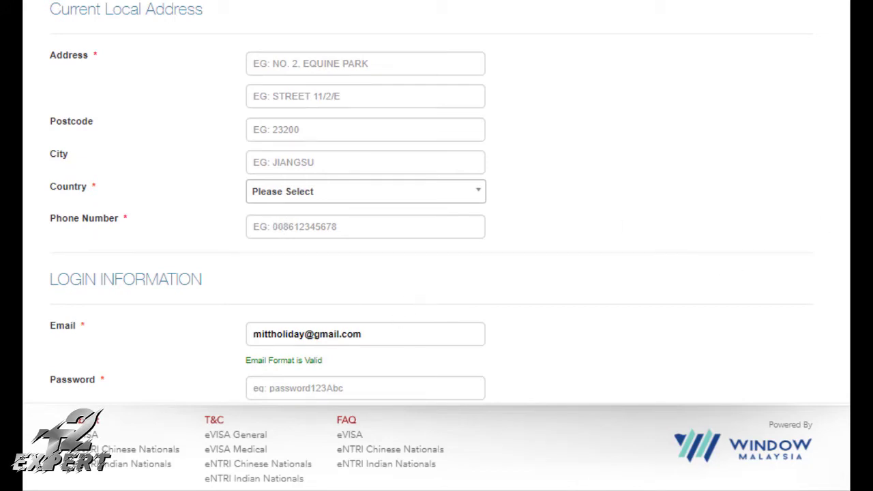
scroll(437, 205, "down", 1)
scroll(437, 205, "down", 1)
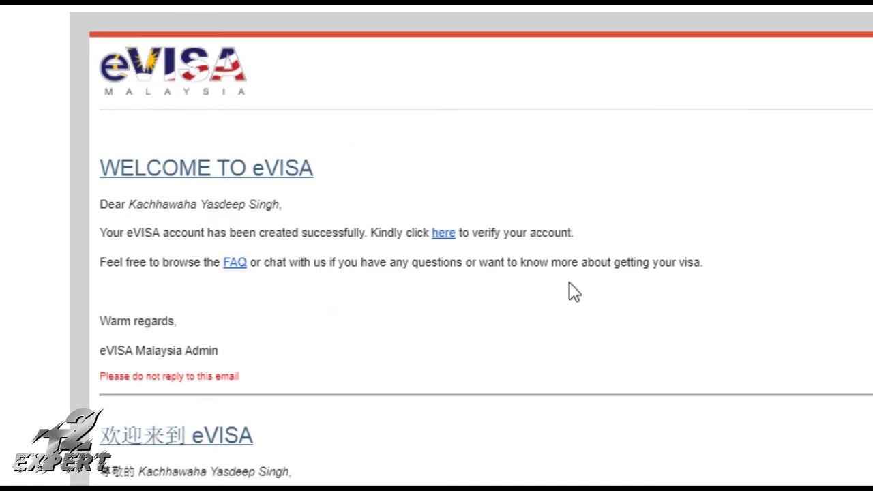
Follow the 'here' link in the eVISA welcome email to activate the account
left_click(443, 233)
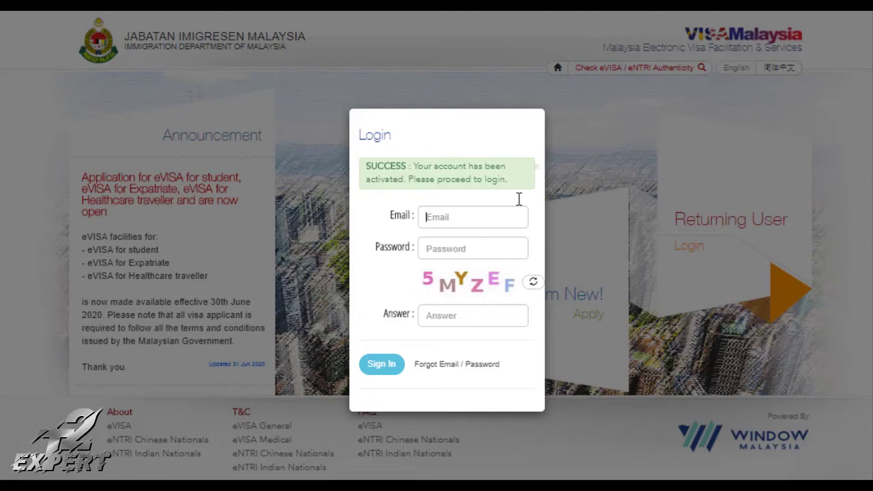
Sign in with the account e-mail, its password and the displayed captcha answer
type("metr")
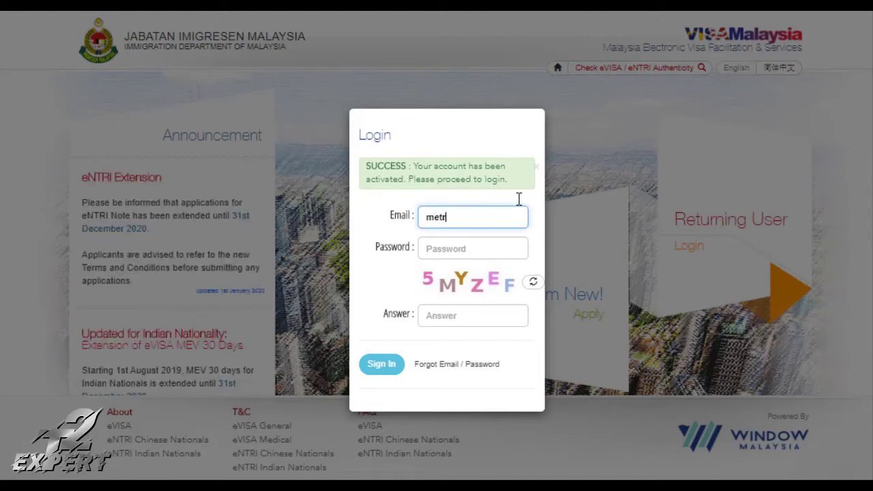
type("o.internernationa")
key("Tab")
type("••••••••")
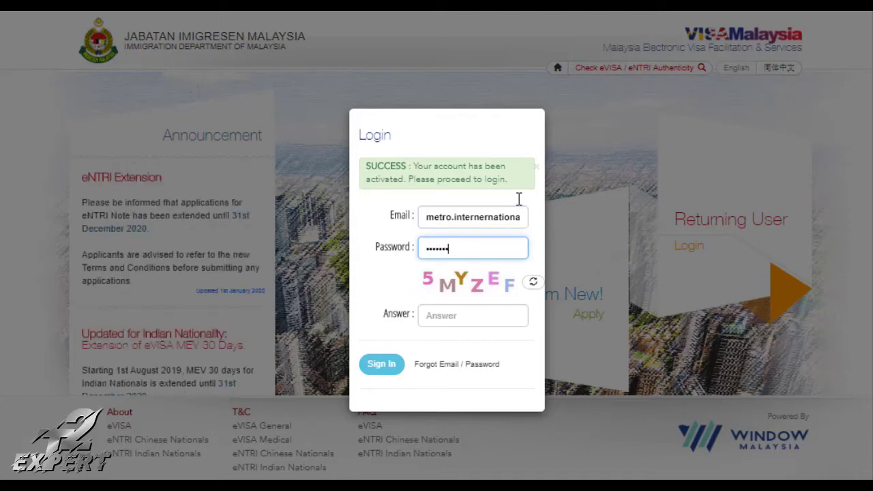
type("•")
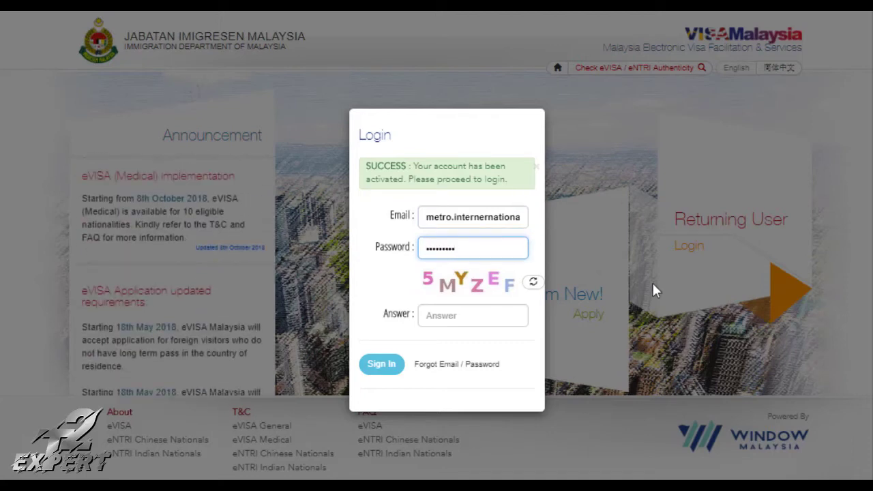
left_click(451, 315)
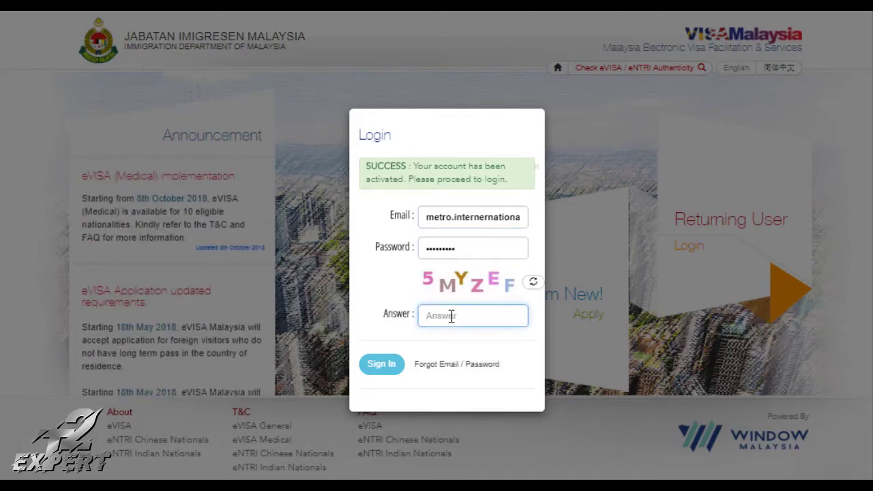
type("5")
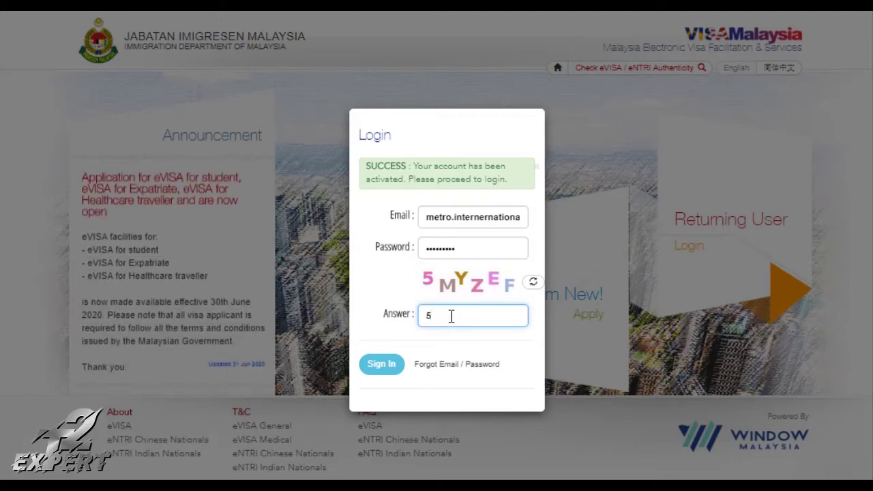
type("MYZEF")
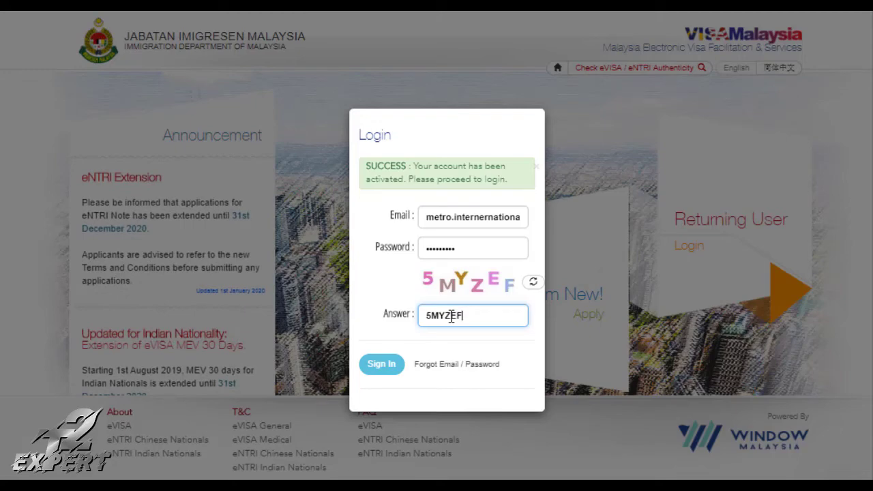
left_click(386, 367)
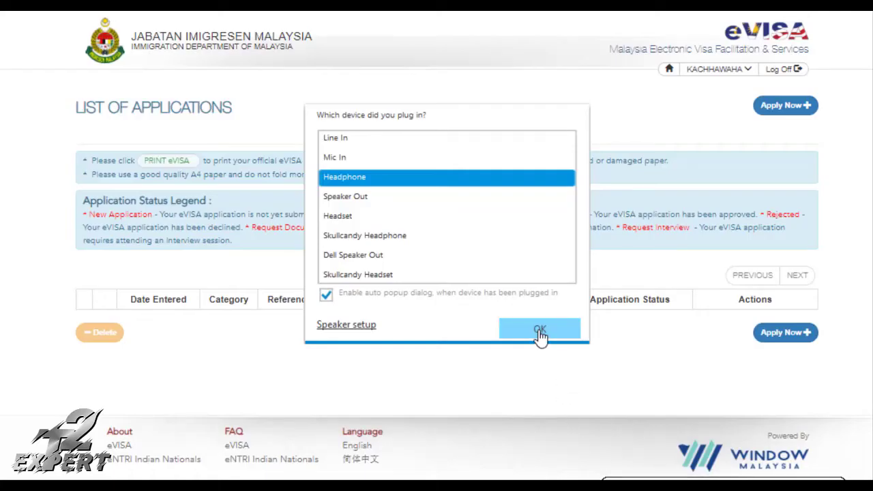
Dismiss the 'Which device did you plug in?' audio popup with OK
left_click(540, 332)
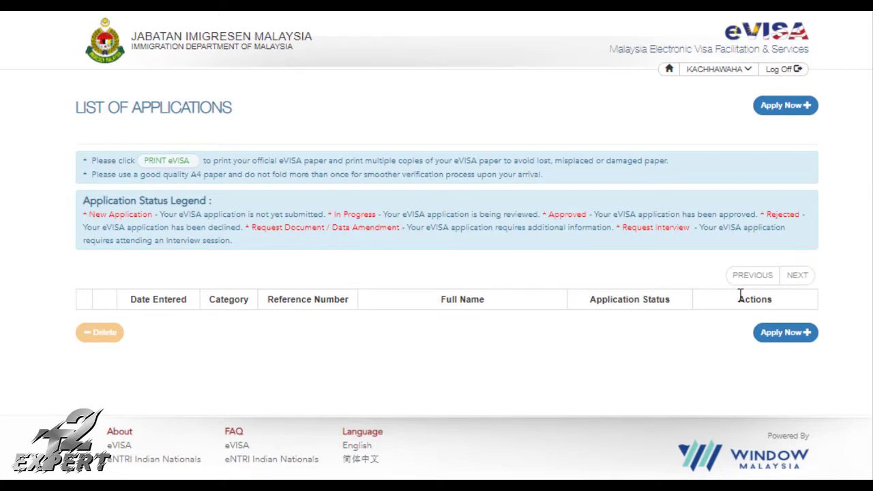
Start a new application, accept the holiday notice, and bring up the Tourist eVISA details
left_click(781, 344)
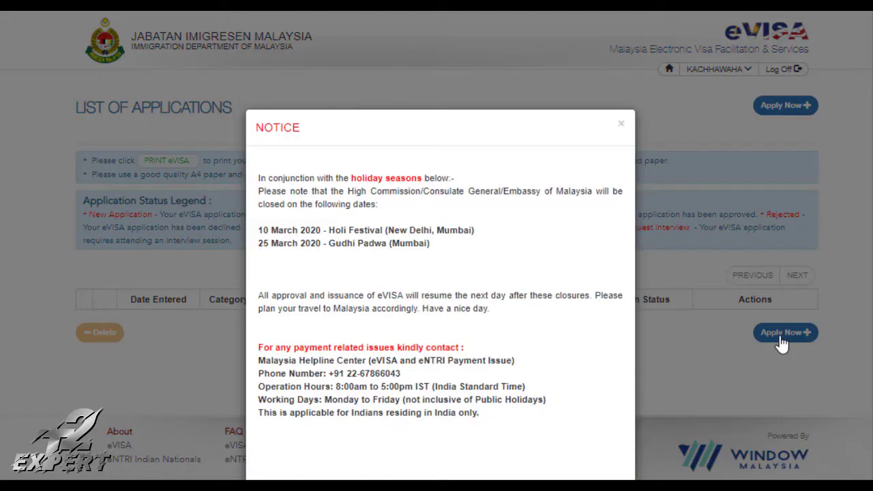
scroll(440, 273, "down", 2)
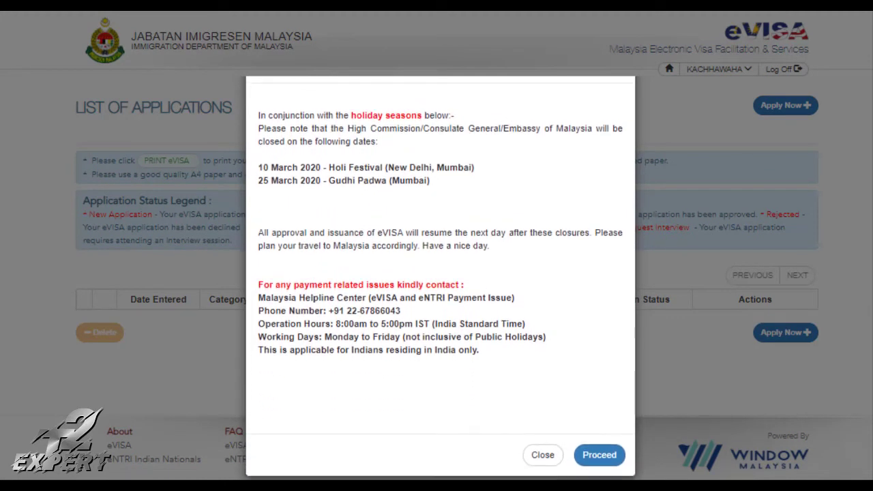
scroll(439, 273, "down", 1)
scroll(440, 273, "down", 1)
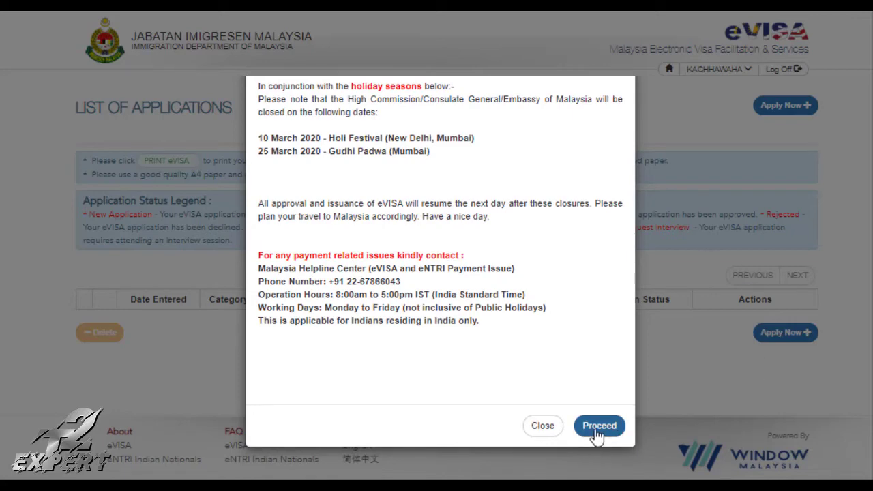
left_click(596, 427)
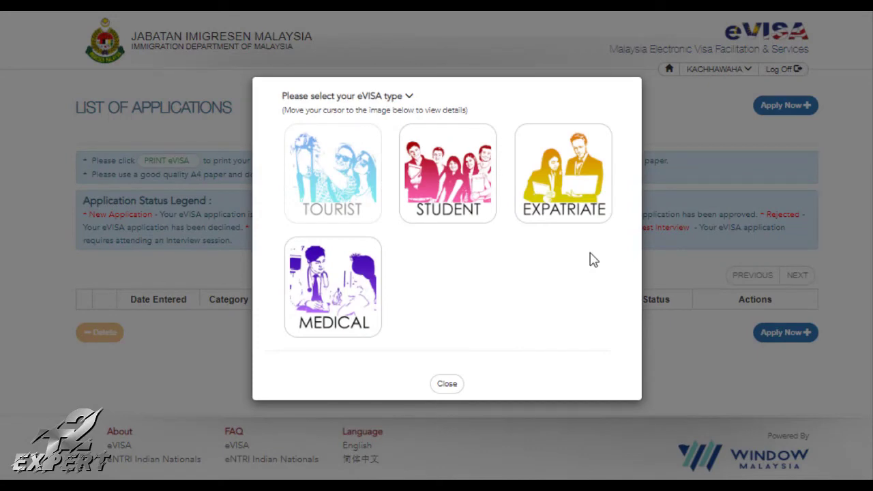
mouse_move(328, 170)
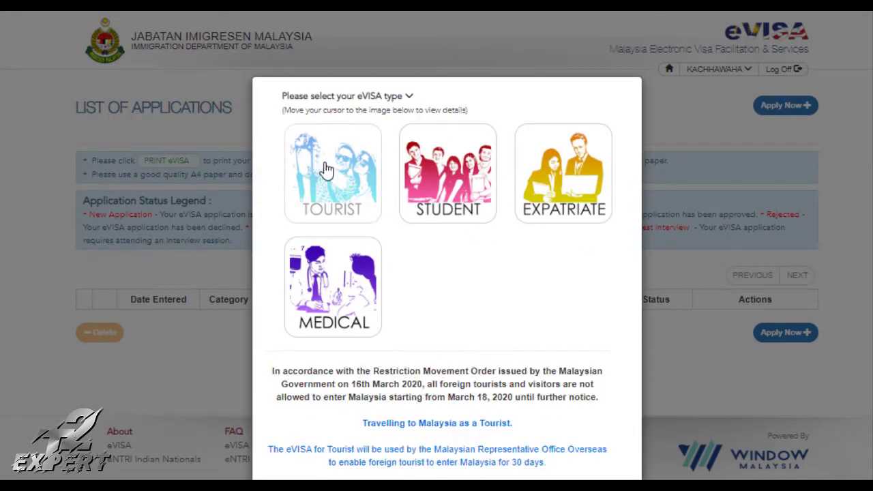